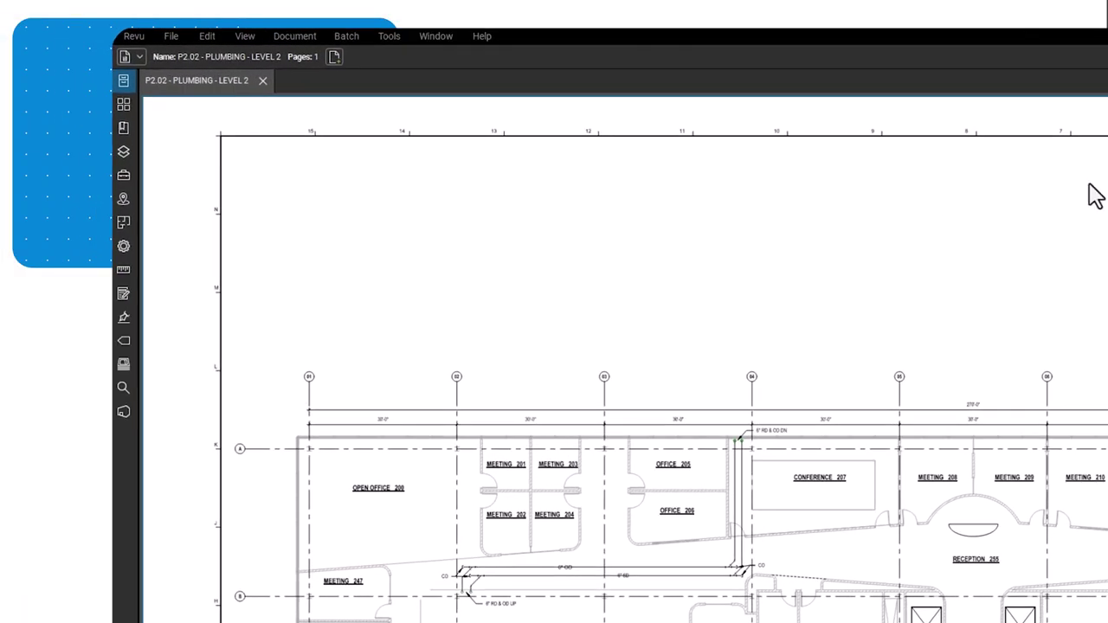
# Create the 'Office Plans Review' Studio Session containing the open P2.02 plumbing drawing.
pyautogui.click(125, 412)
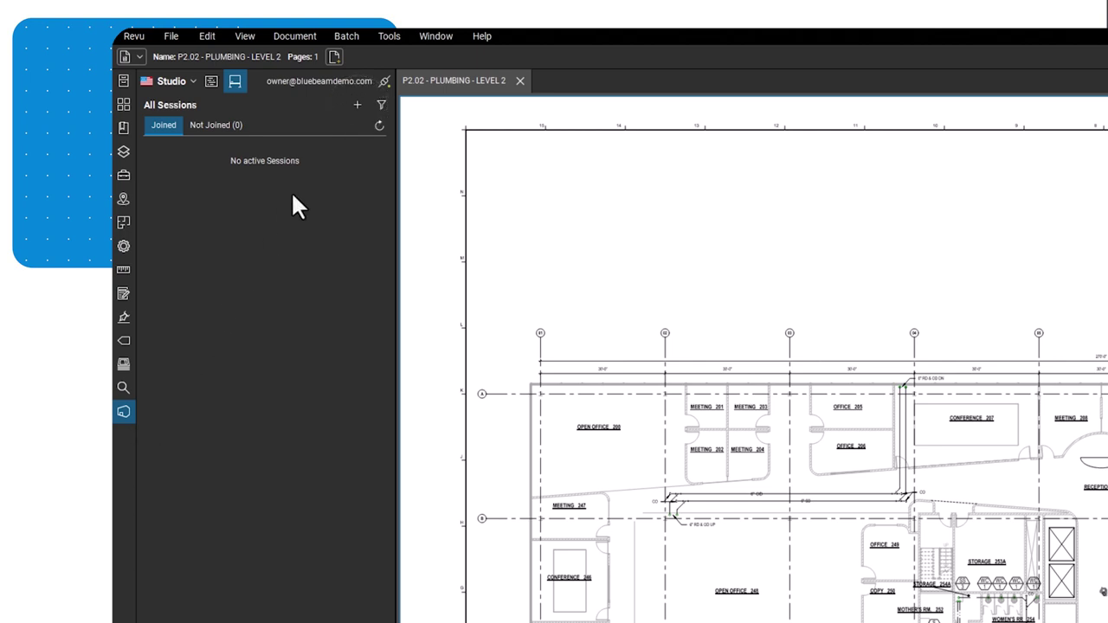
pyautogui.click(356, 107)
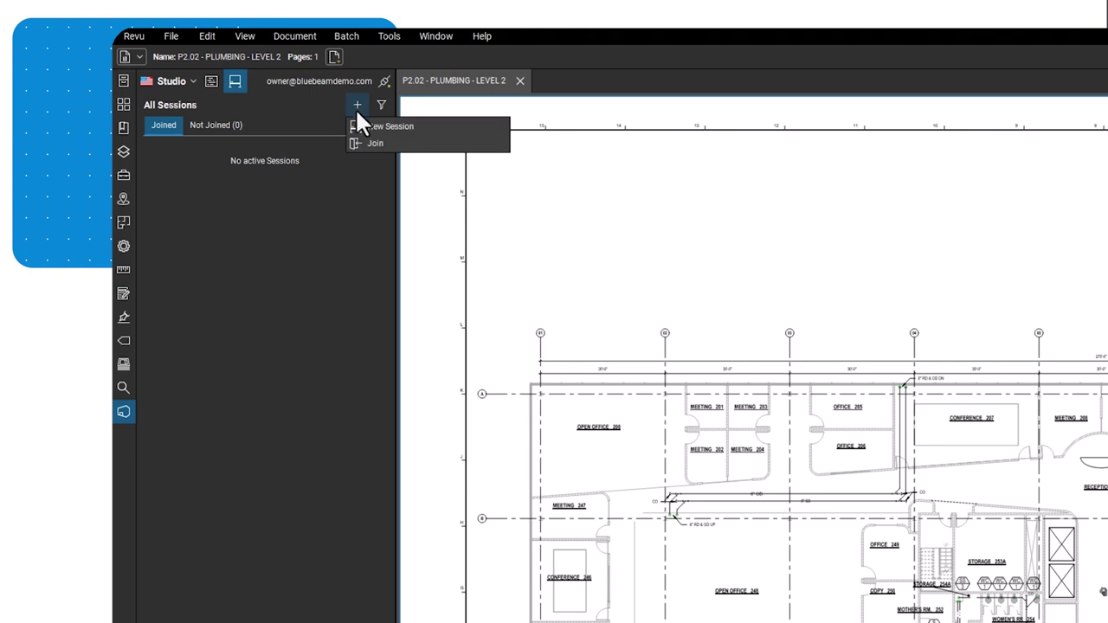
pyautogui.click(426, 128)
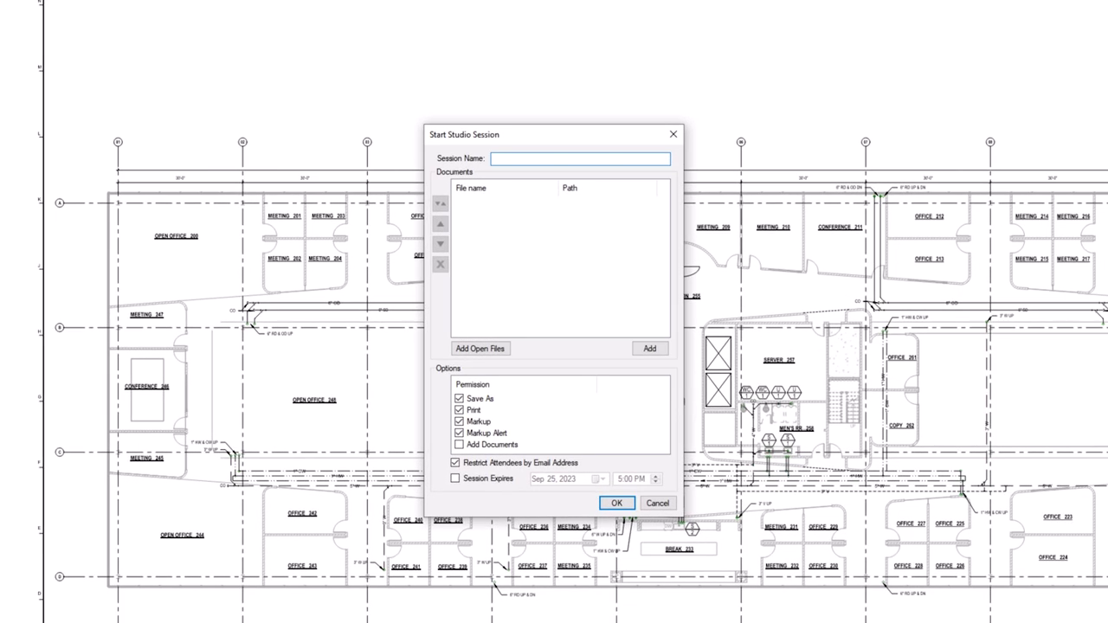
pyautogui.write('Office Plans')
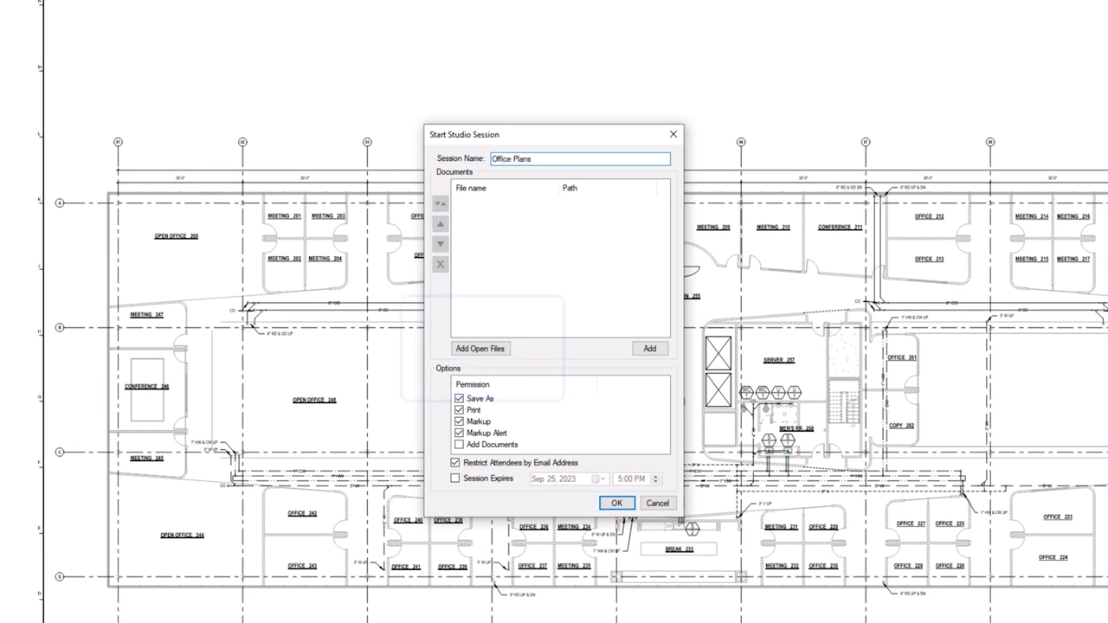
pyautogui.write(' Review')
pyautogui.click(507, 351)
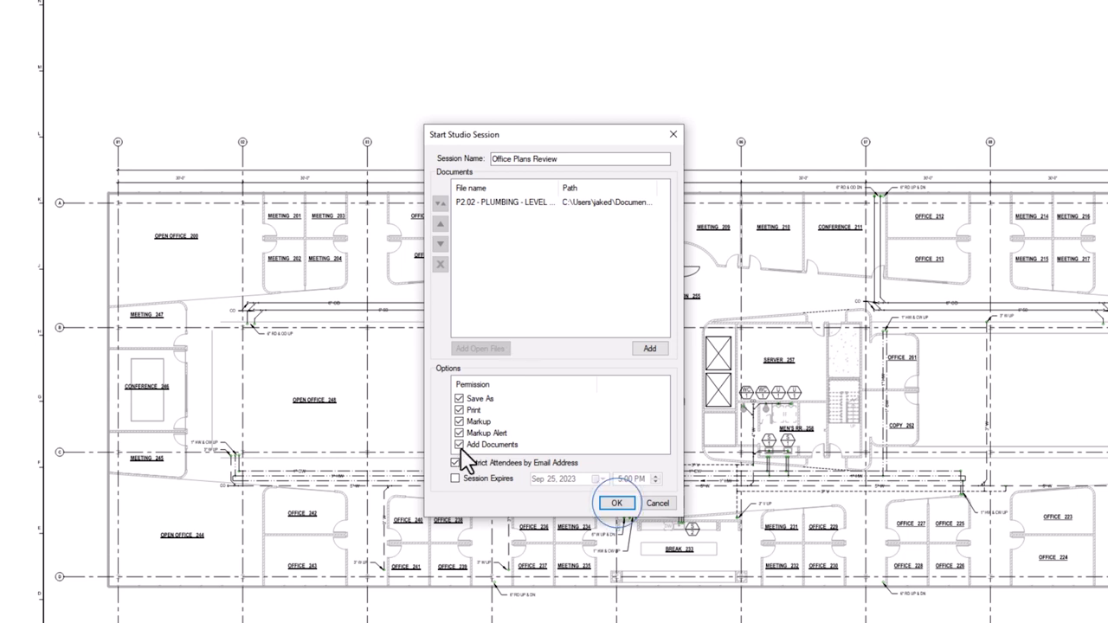
pyautogui.click(614, 504)
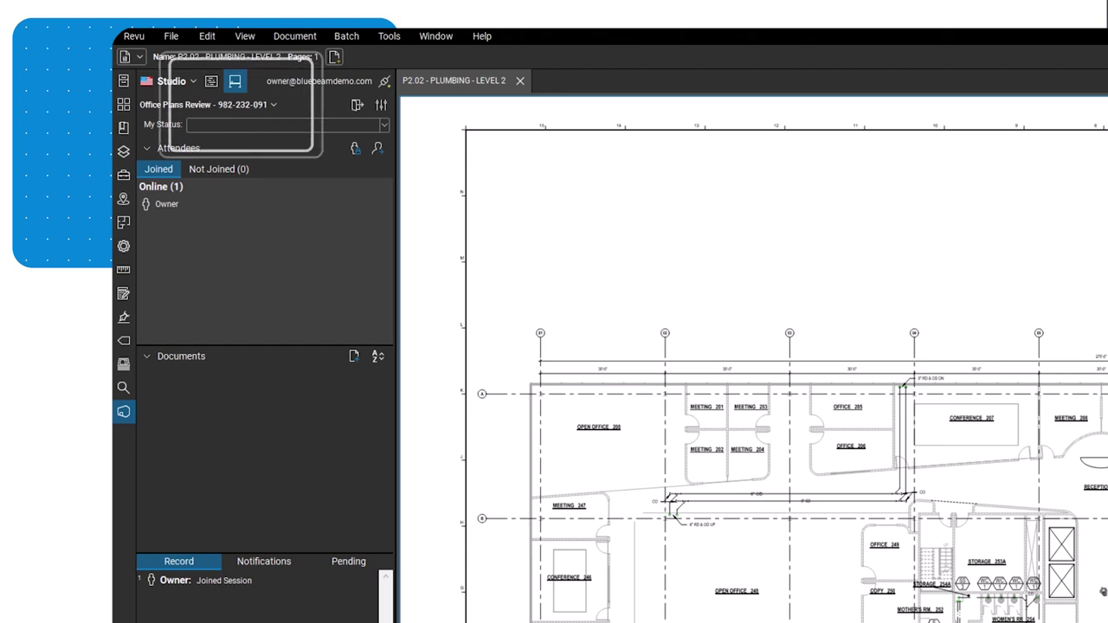
# Invite the Architect to the session by entering their e-mail address and sending the invitation.
pyautogui.click(377, 148)
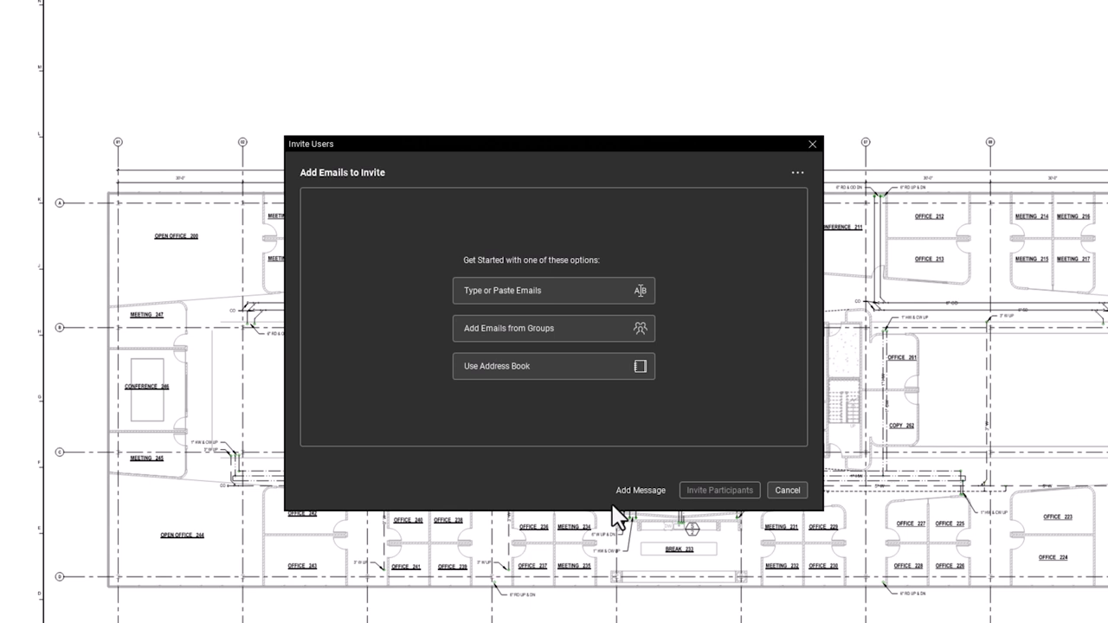
pyautogui.click(595, 291)
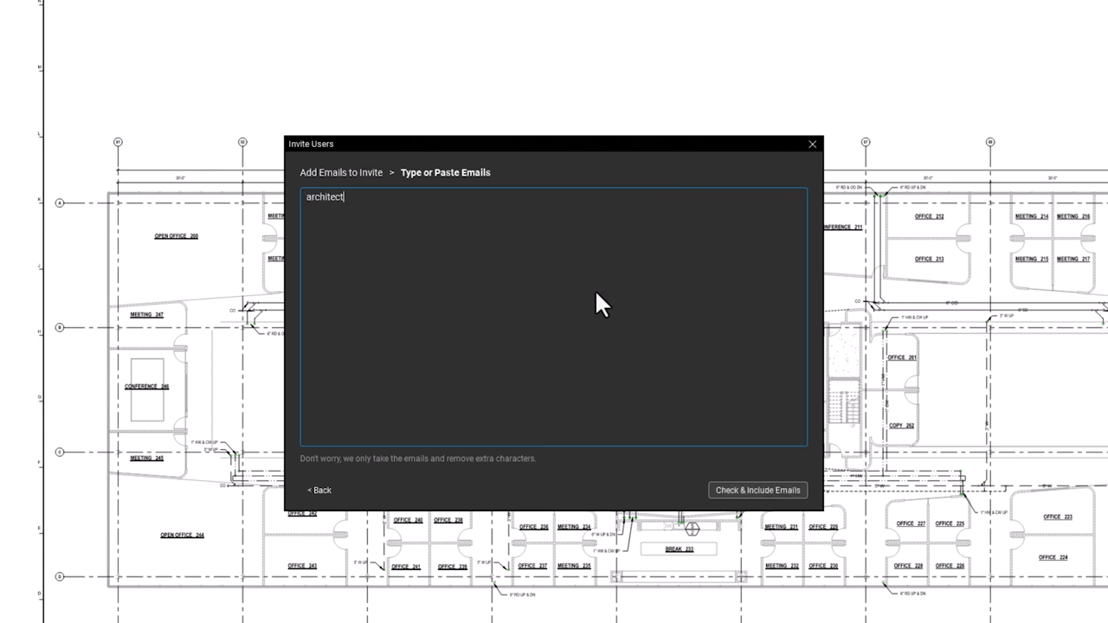
pyautogui.click(745, 489)
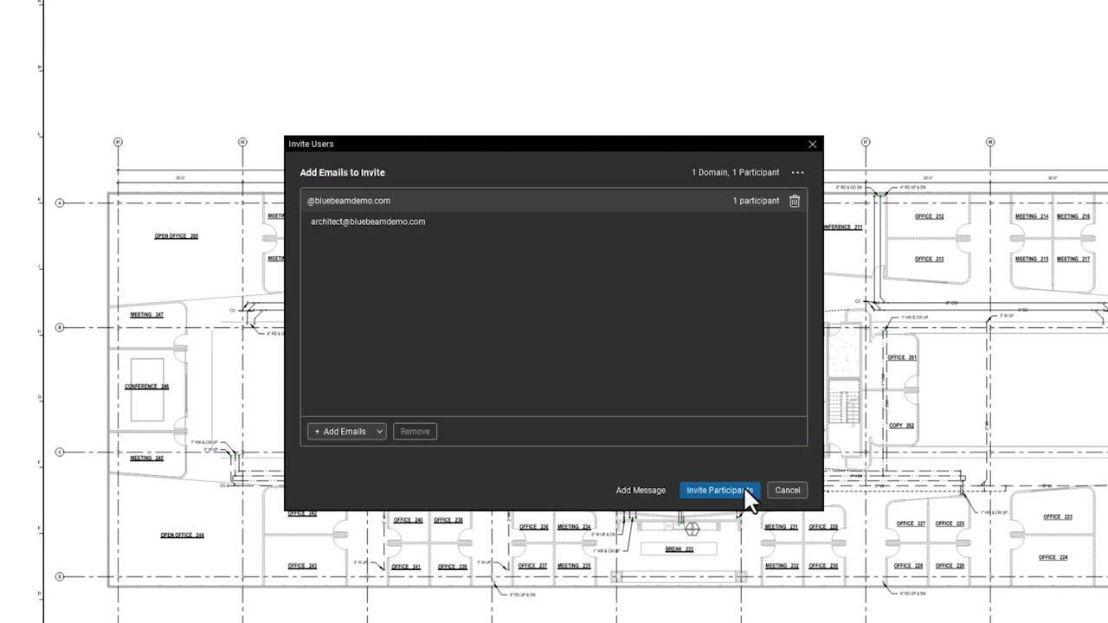
pyautogui.click(526, 228)
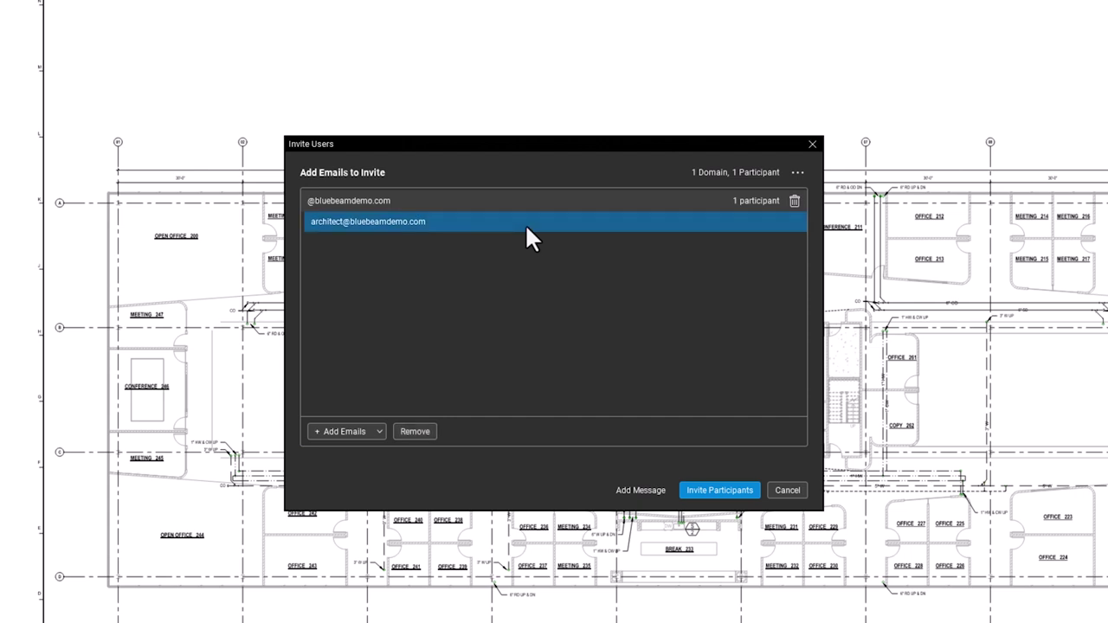
pyautogui.click(751, 492)
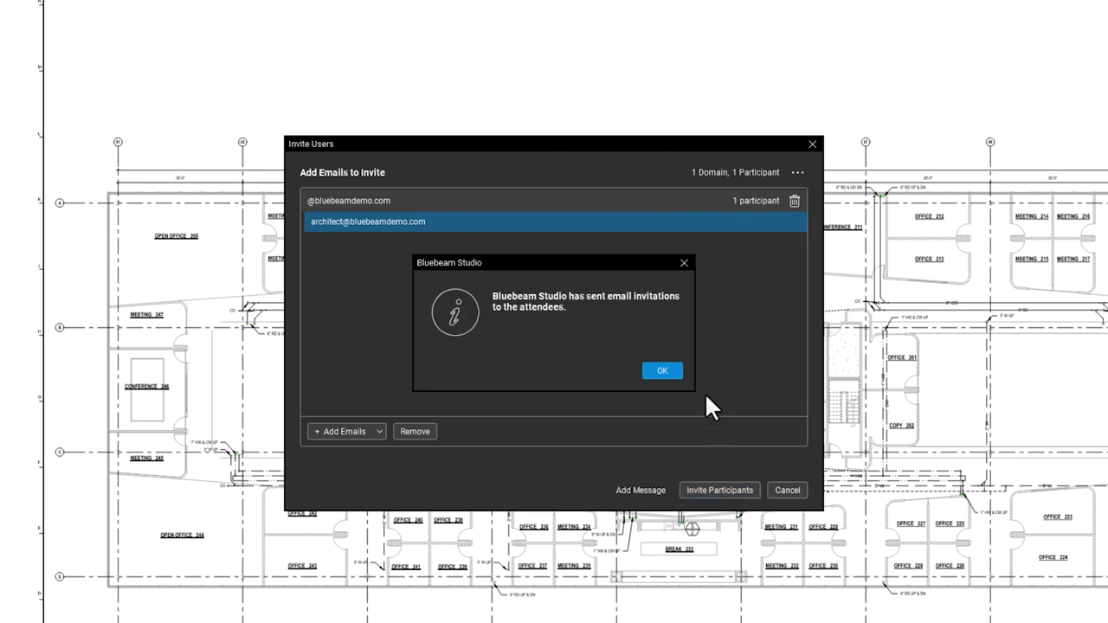
pyautogui.click(676, 367)
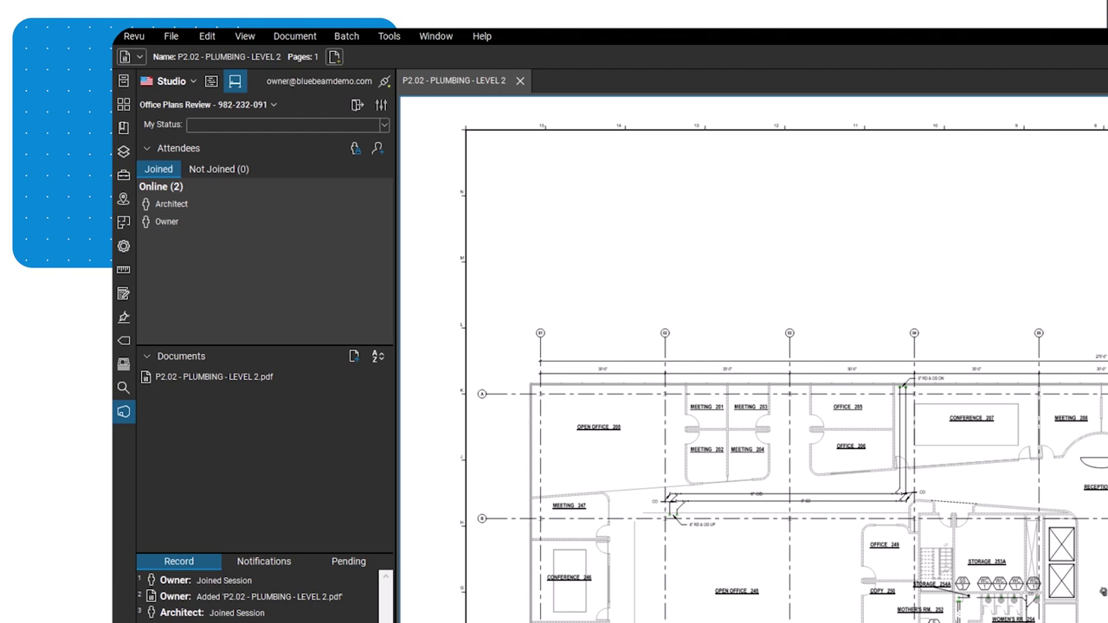
# Show the session settings' Permissions tab with the attendee permissions.
pyautogui.click(382, 104)
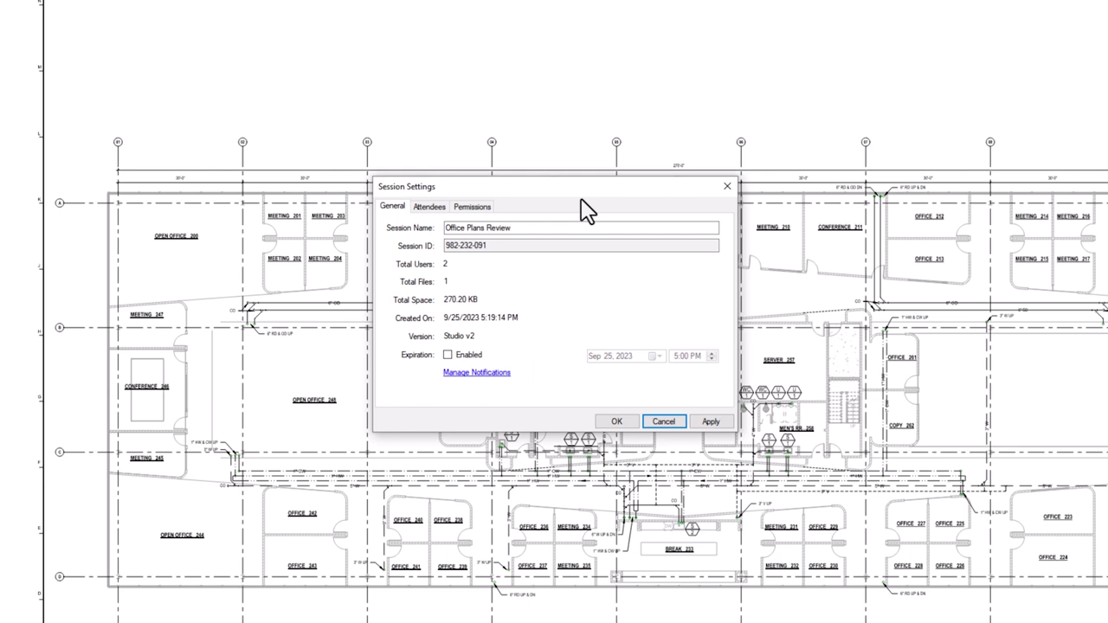
pyautogui.click(473, 206)
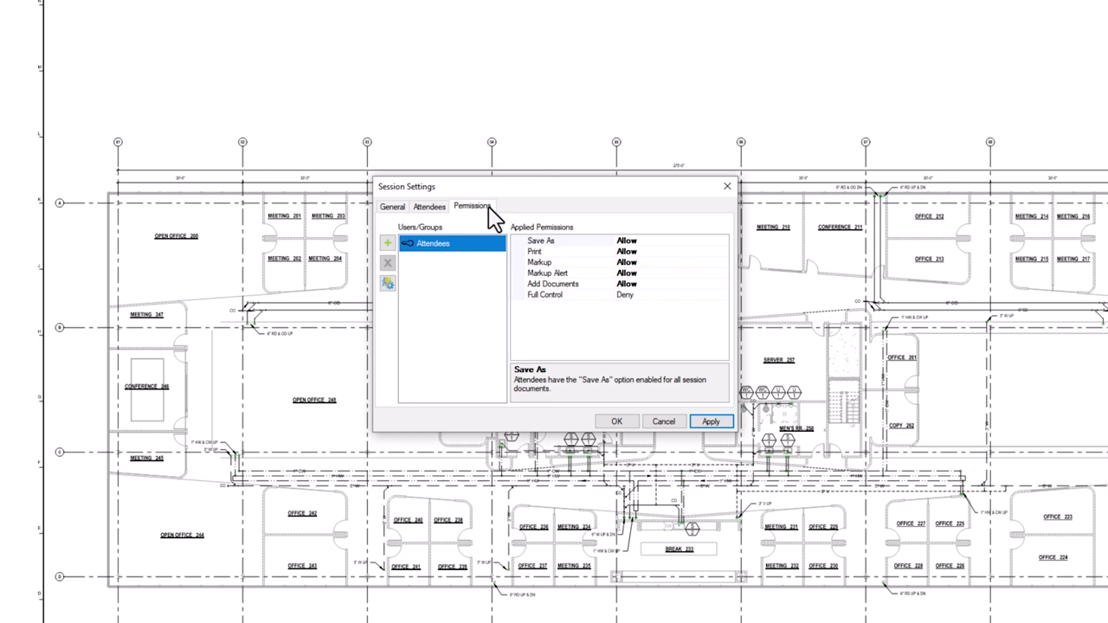
# Review the Architects group's member in attendee group management.
pyautogui.click(388, 284)
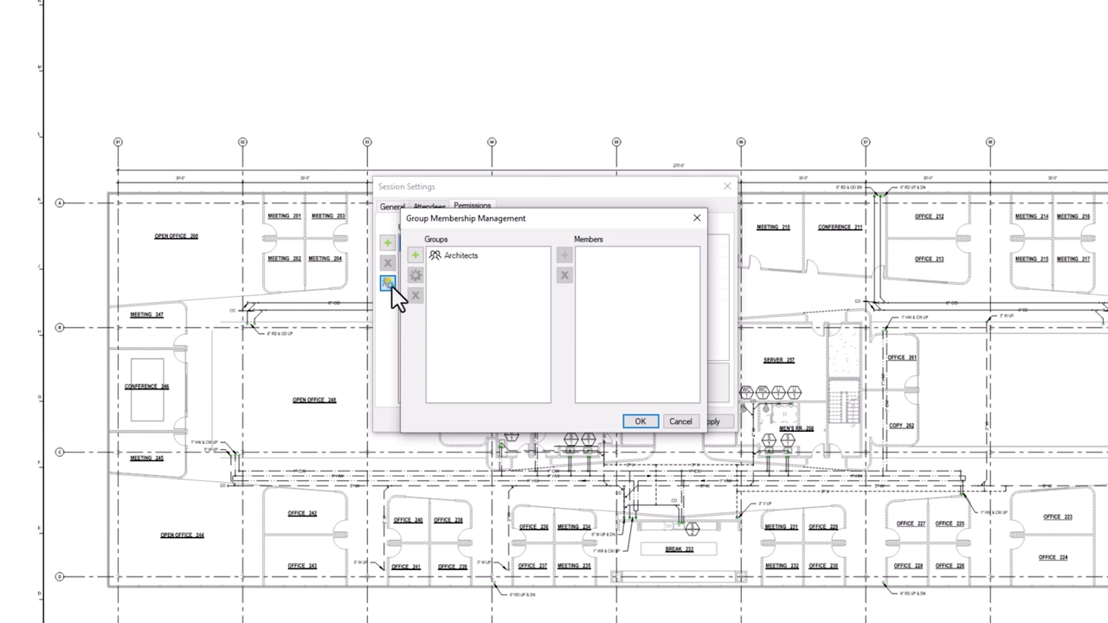
pyautogui.click(490, 255)
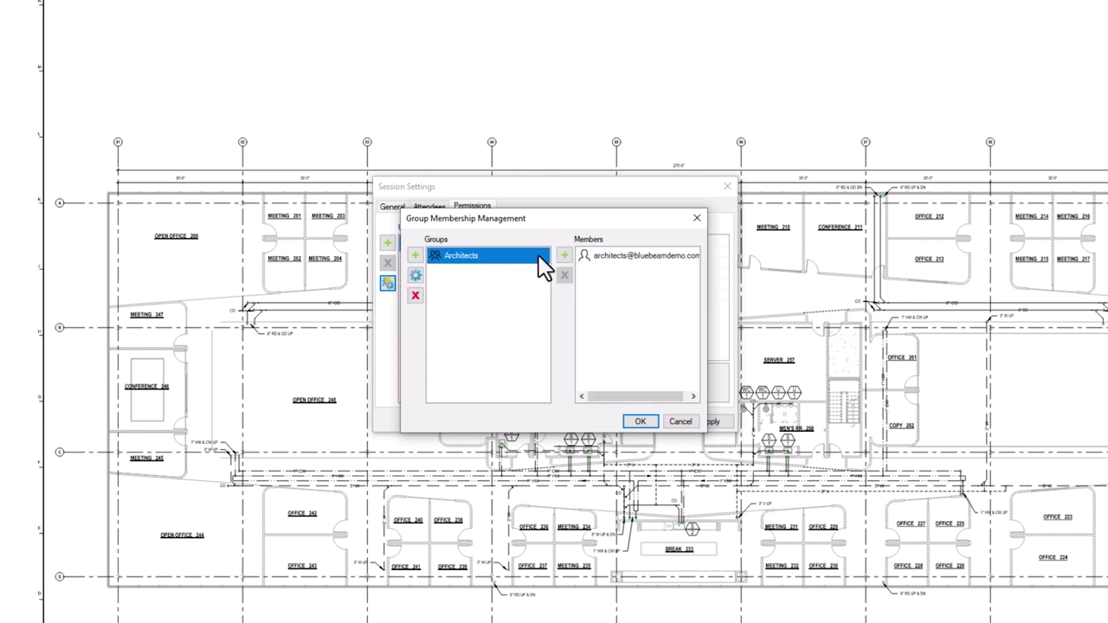
pyautogui.click(630, 257)
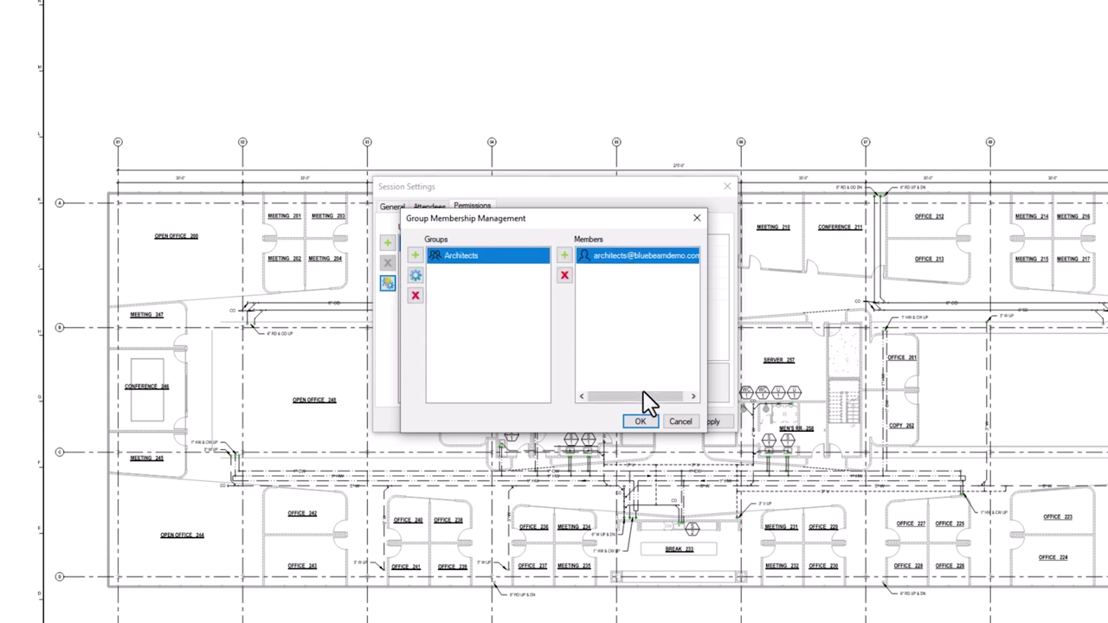
pyautogui.click(642, 421)
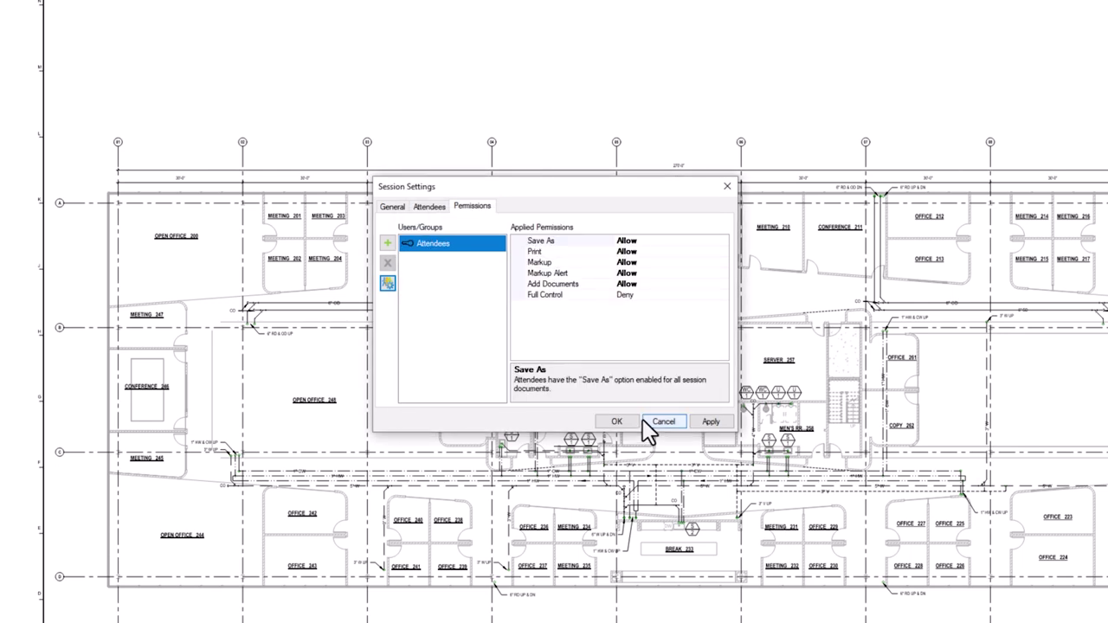
# Set Full Control to Allow, then apply and close the session settings.
pyautogui.click(692, 295)
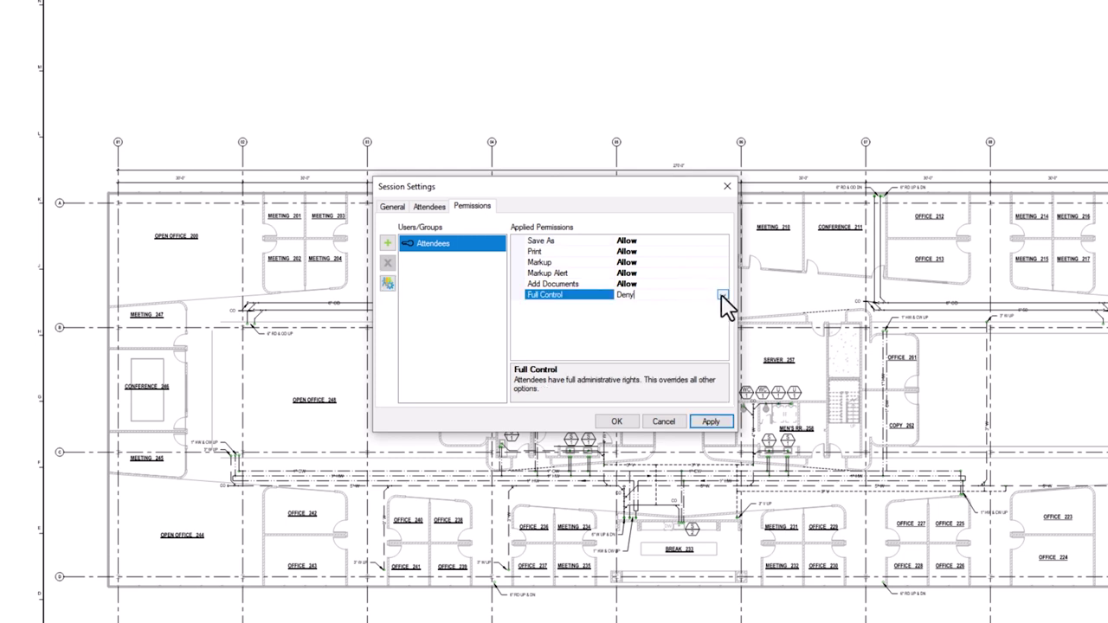
pyautogui.click(722, 295)
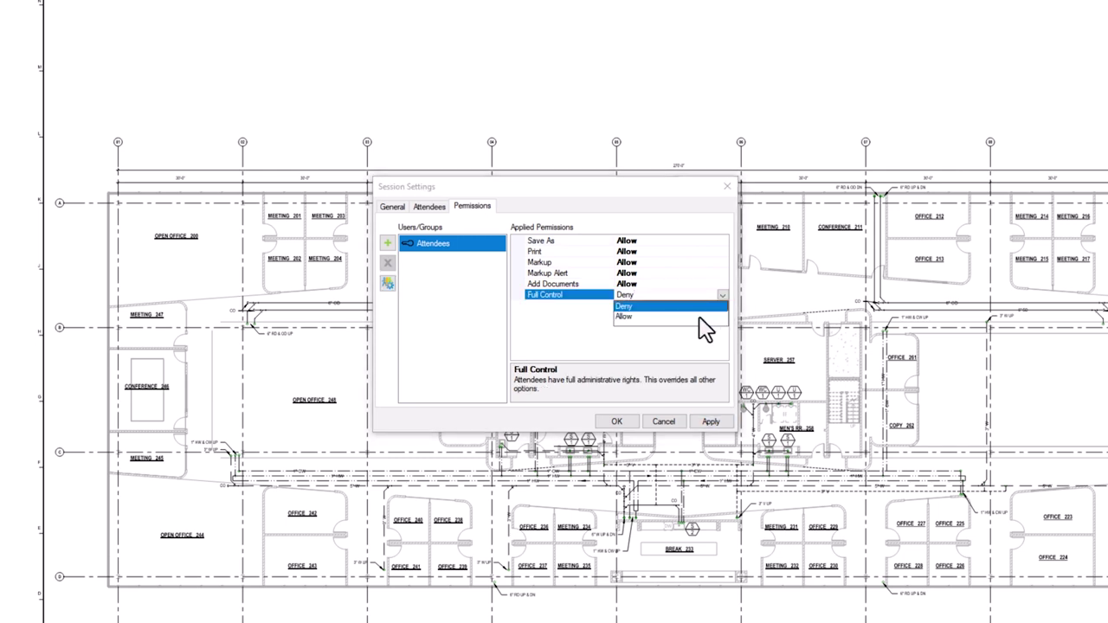
pyautogui.click(700, 317)
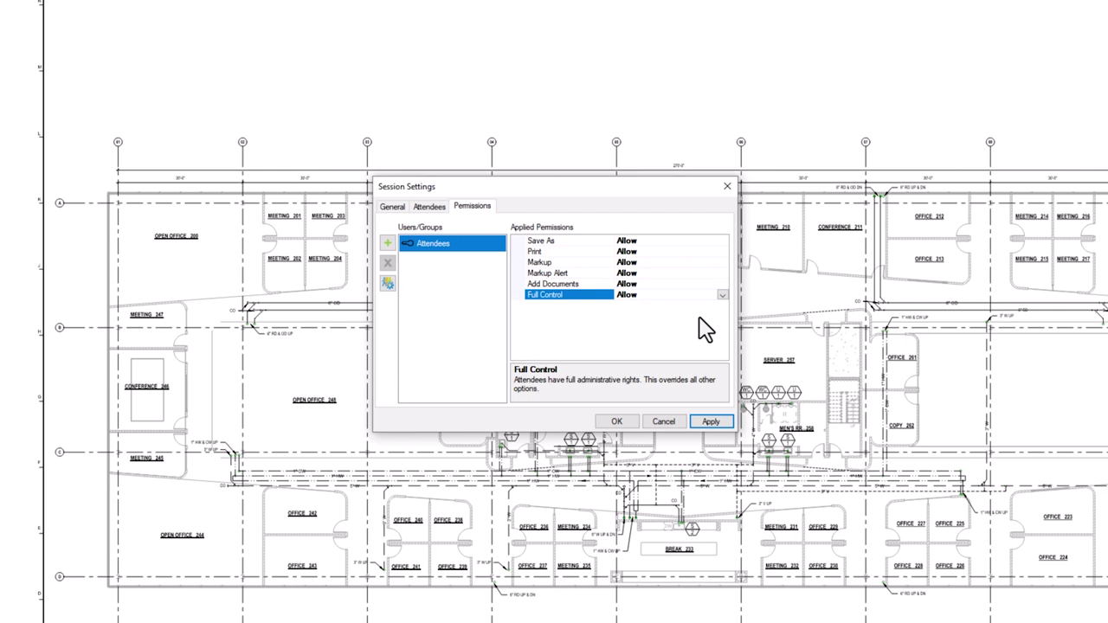
pyautogui.click(710, 421)
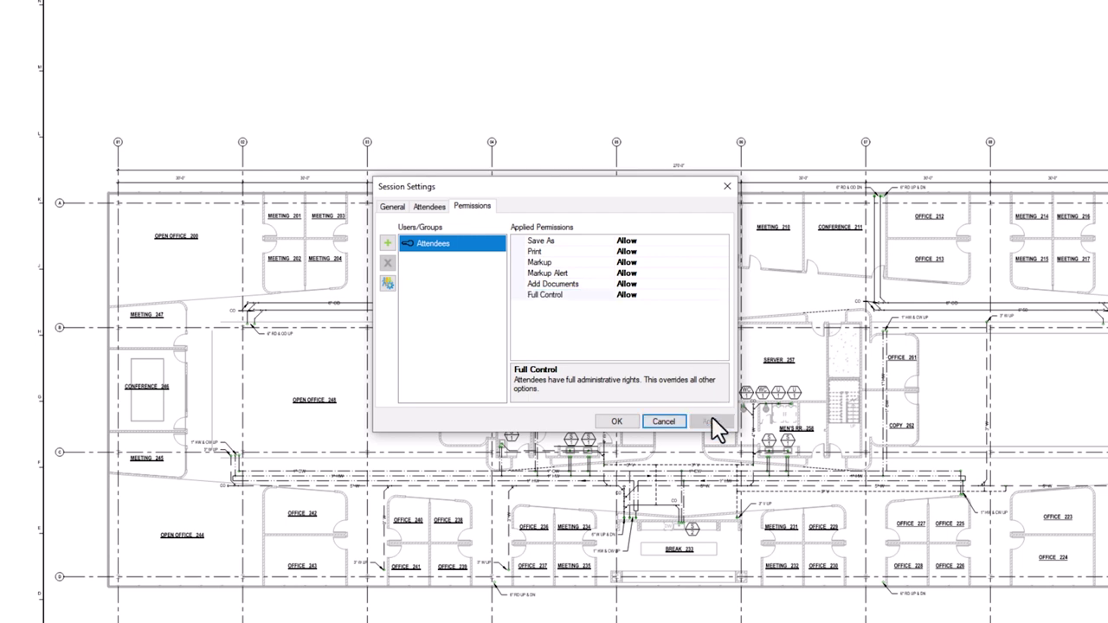
pyautogui.click(616, 421)
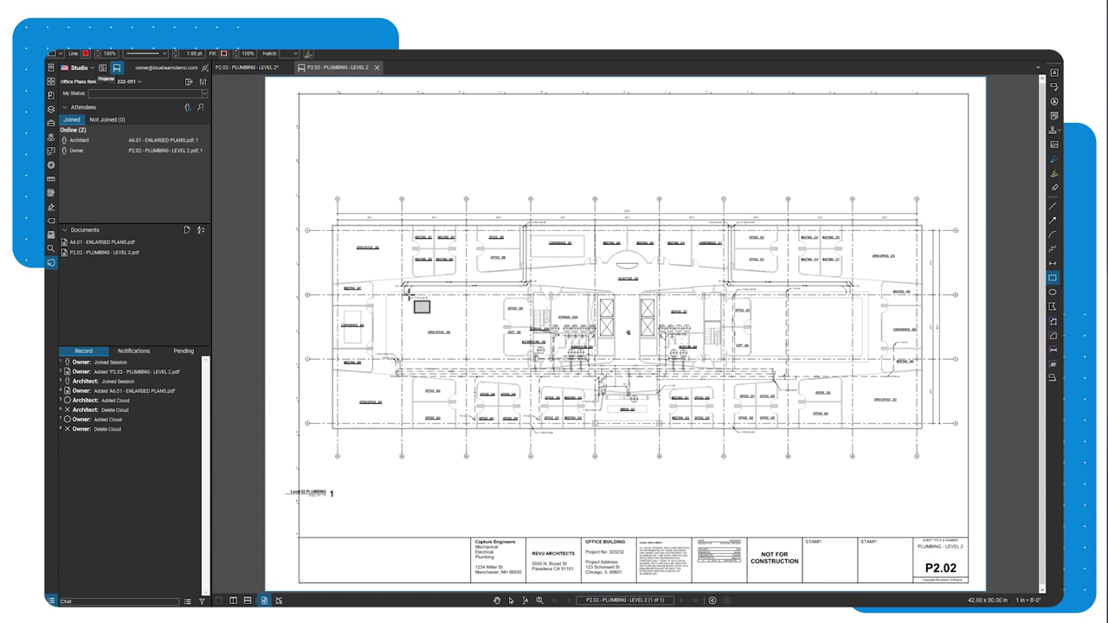
# Draw a rectangle around the open office room and send the Architect an alert about it.
pyautogui.moveTo(401, 295); pyautogui.dragTo(467, 357)
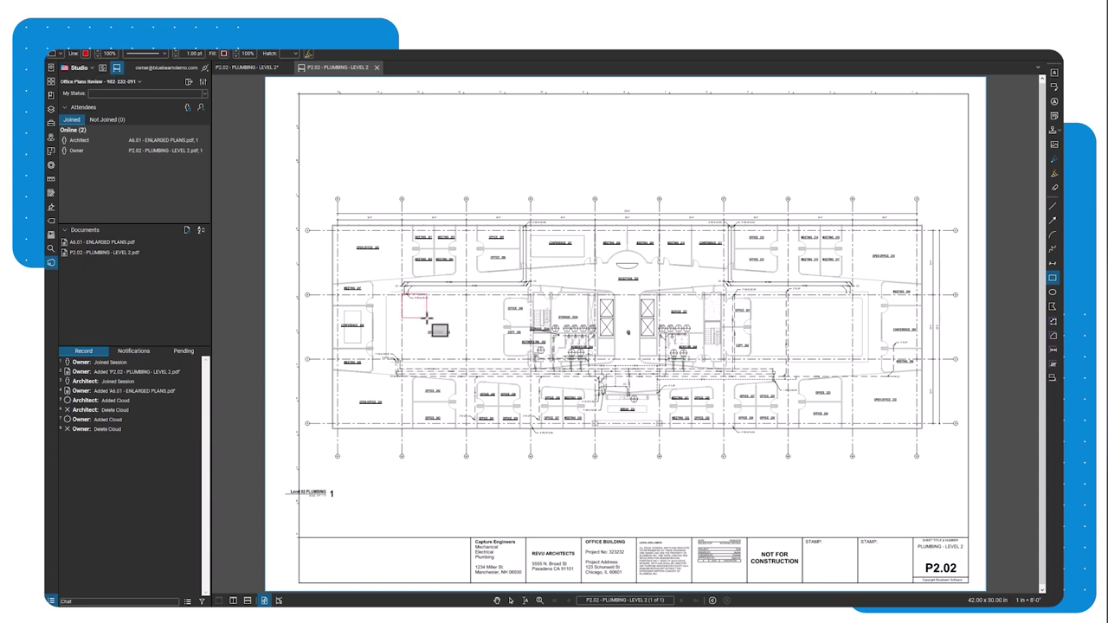
pyautogui.click(468, 360)
pyautogui.rightClick(467, 346)
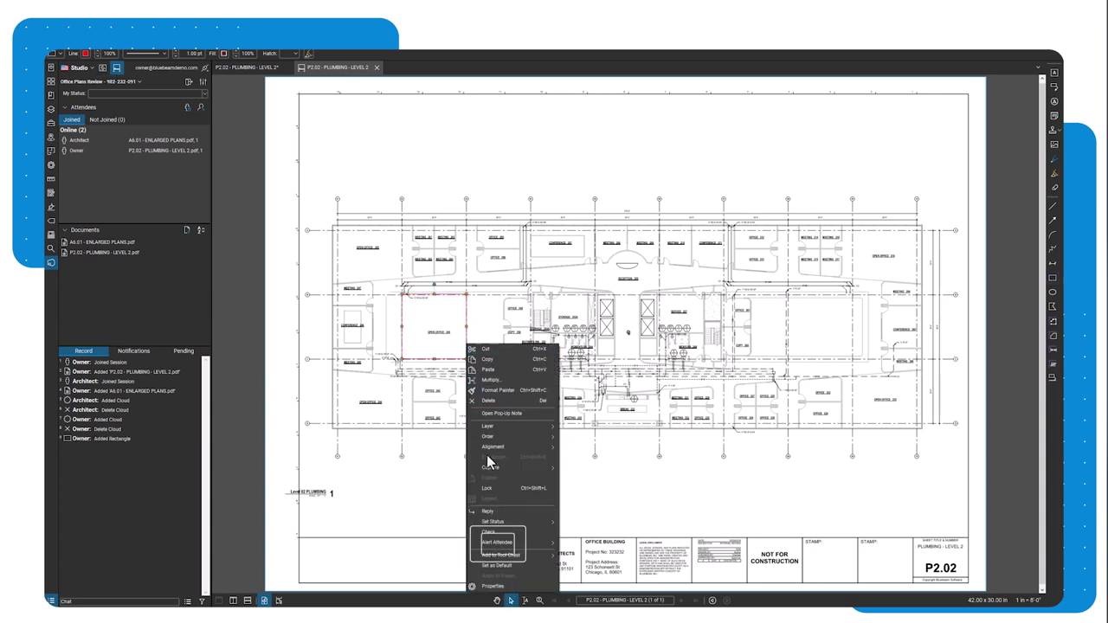
pyautogui.moveTo(502, 543)
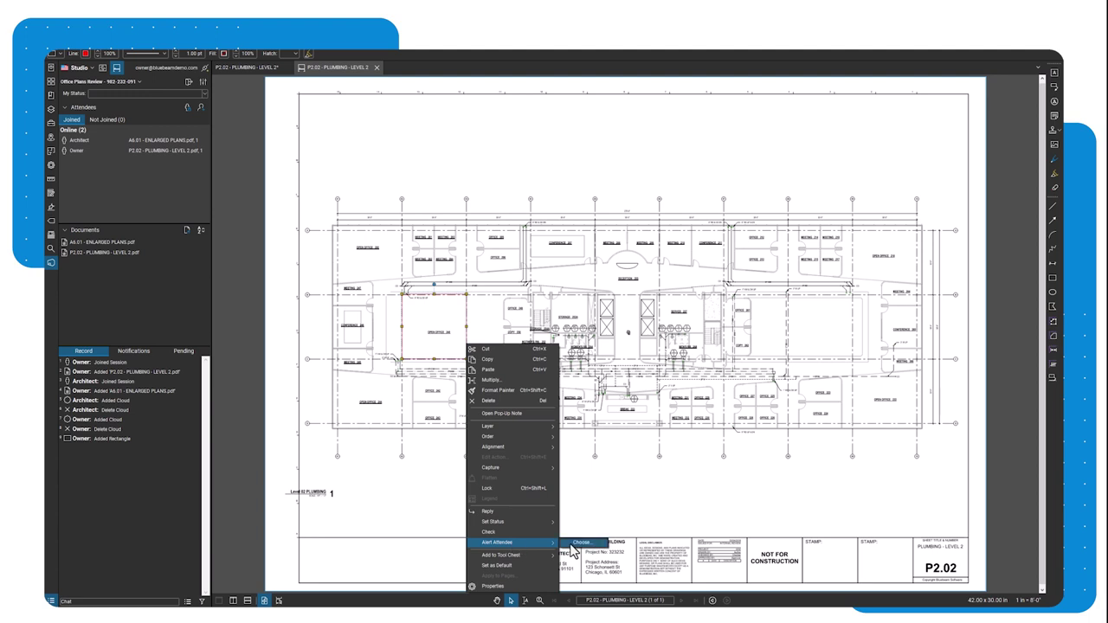
pyautogui.click(575, 544)
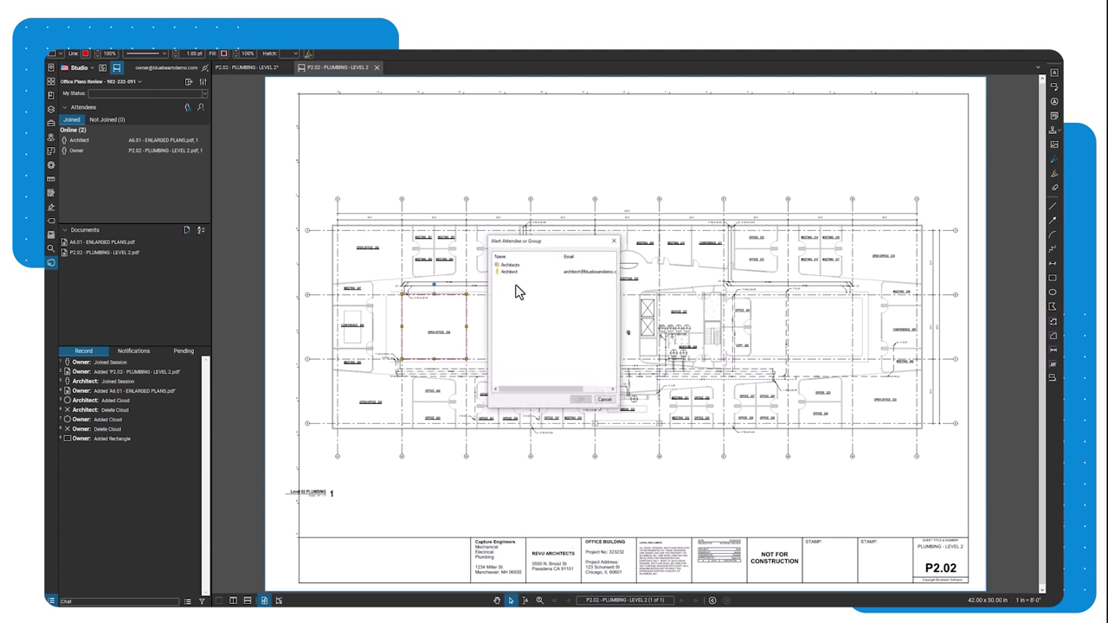
pyautogui.click(517, 273)
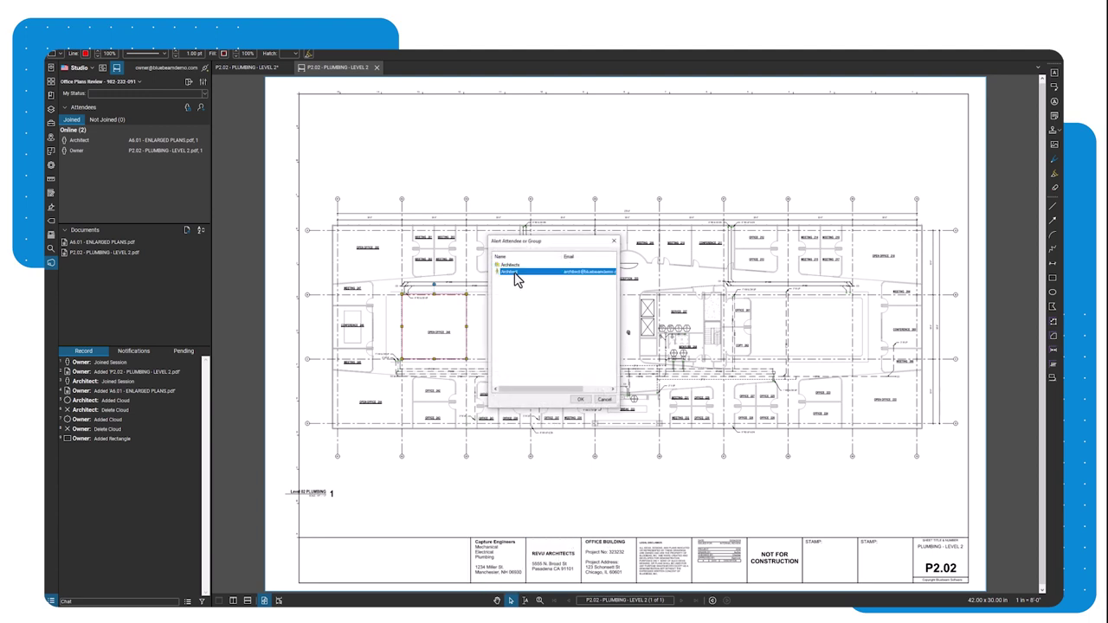
pyautogui.click(585, 404)
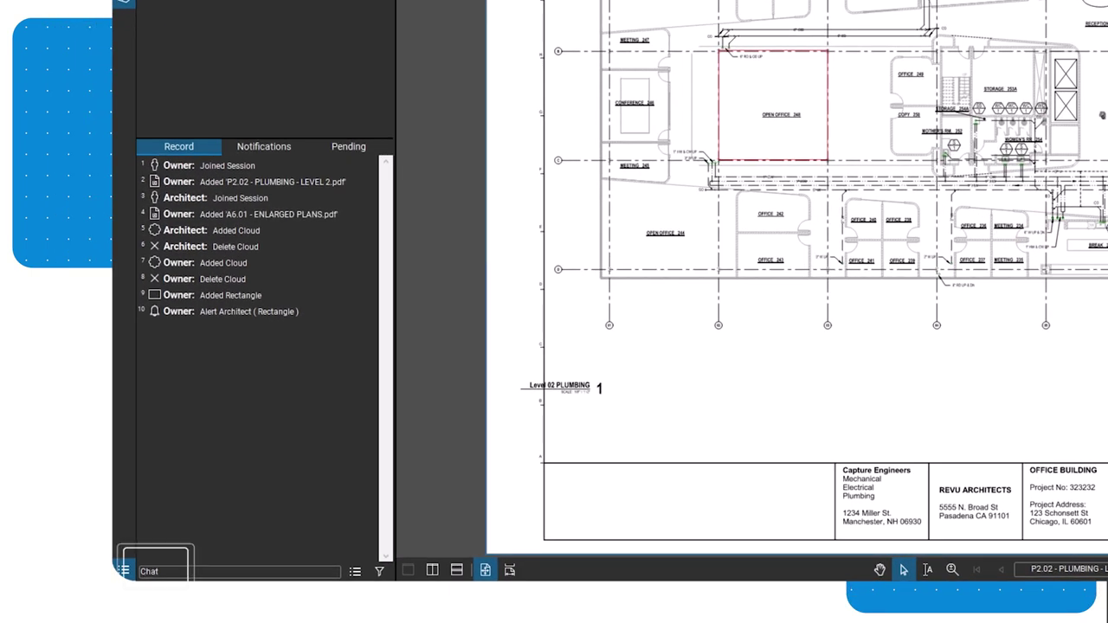
# Follow the Architect from the Attendees list to open their A6.01 Enlarged Plans sheet.
pyautogui.click(391, 572)
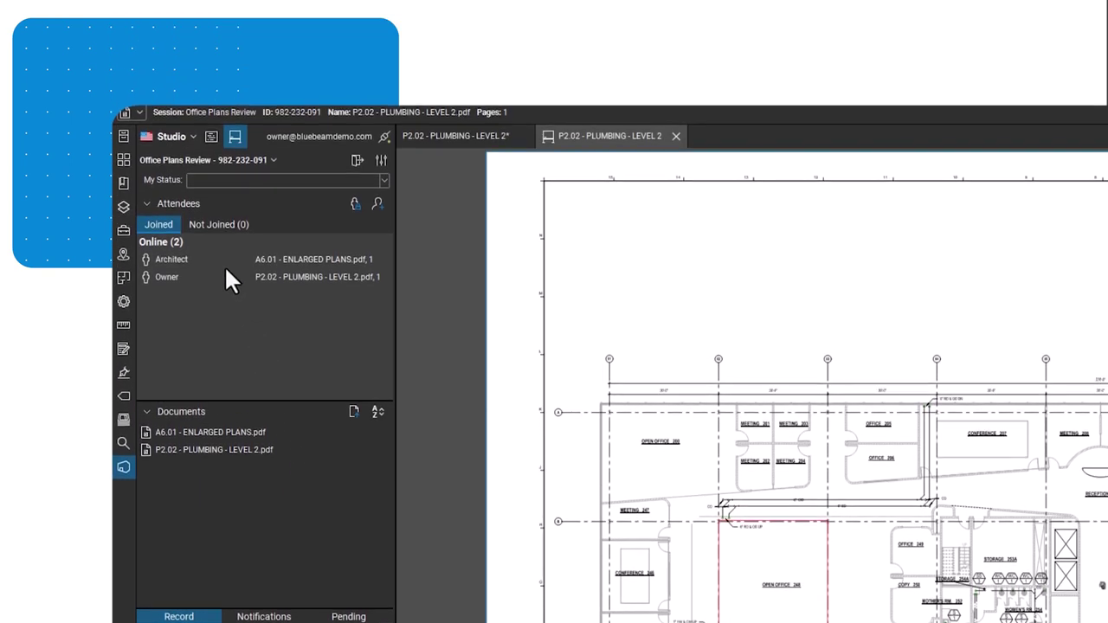
pyautogui.rightClick(215, 259)
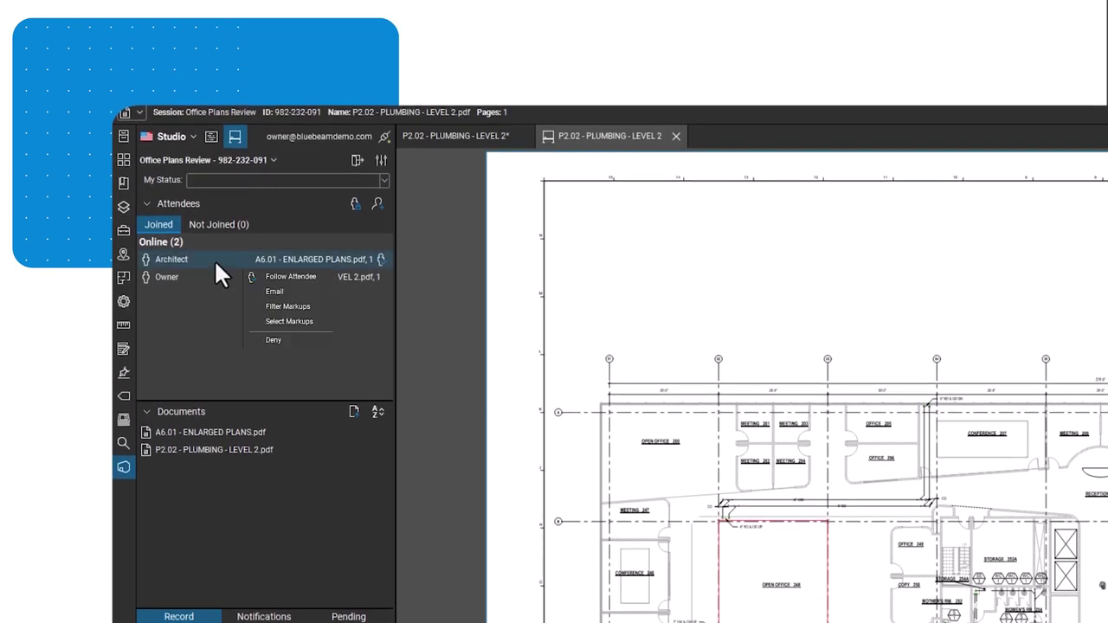
pyautogui.press('Down')
pyautogui.press('Return')
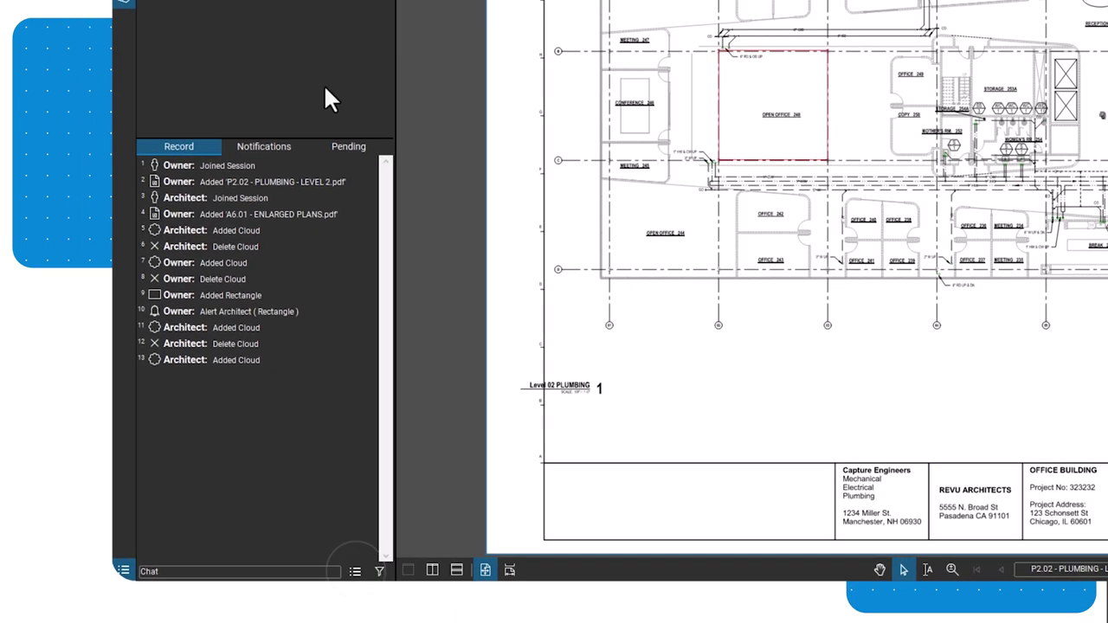
# Generate a Record Summary report titled Office Plans Review, keeping the default columns.
pyautogui.click(355, 571)
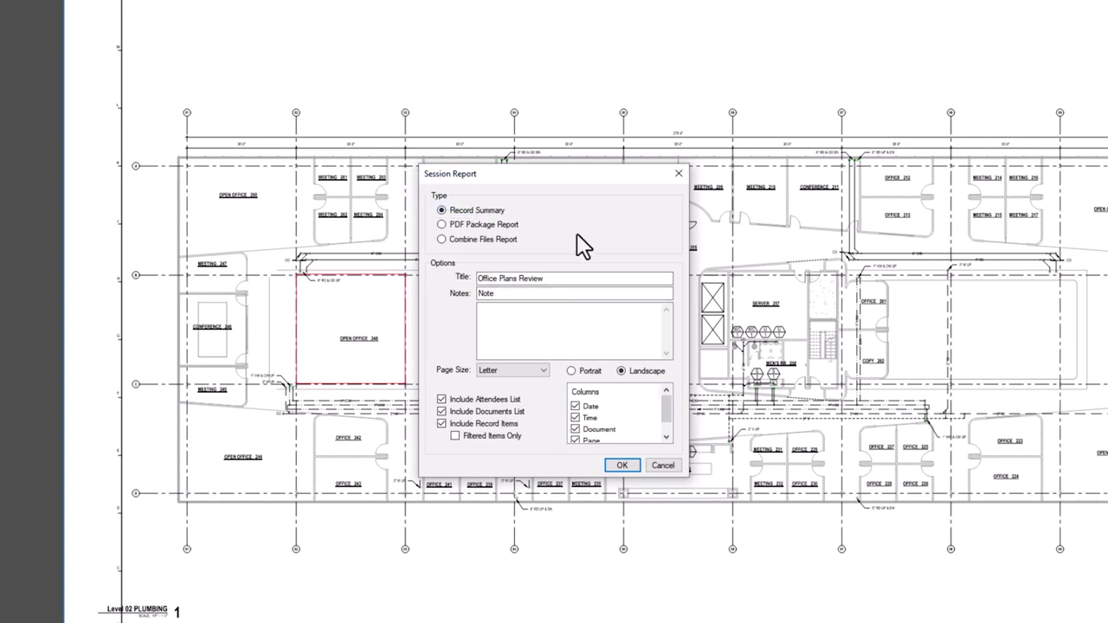
pyautogui.scroll(-1, 588, 227)
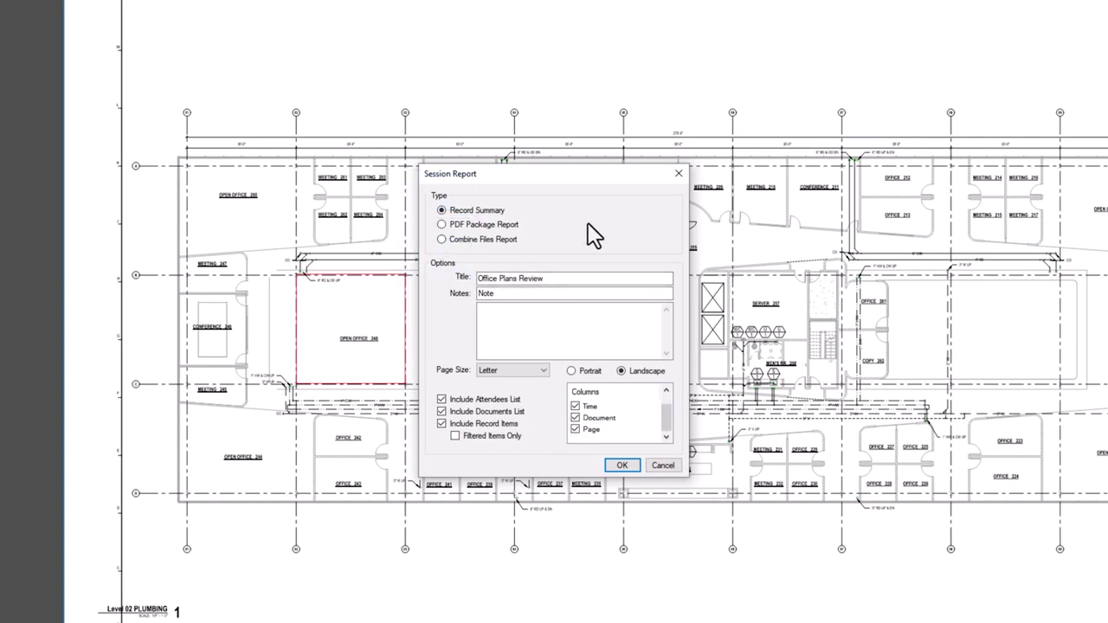
pyautogui.click(622, 464)
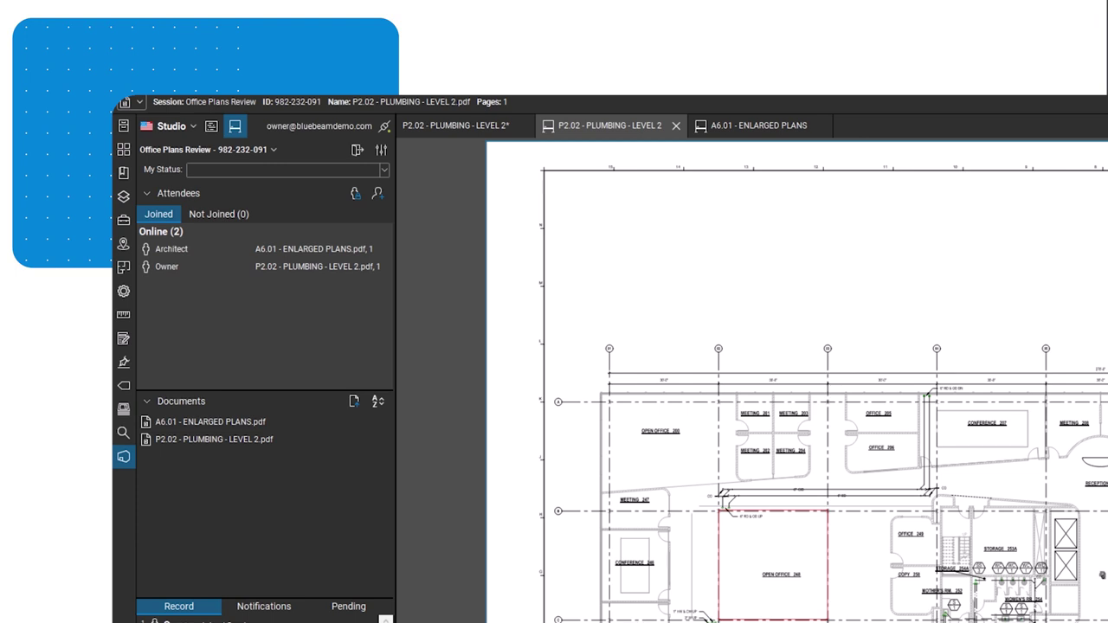
# Choose Finish Session from the session name menu.
pyautogui.click(272, 147)
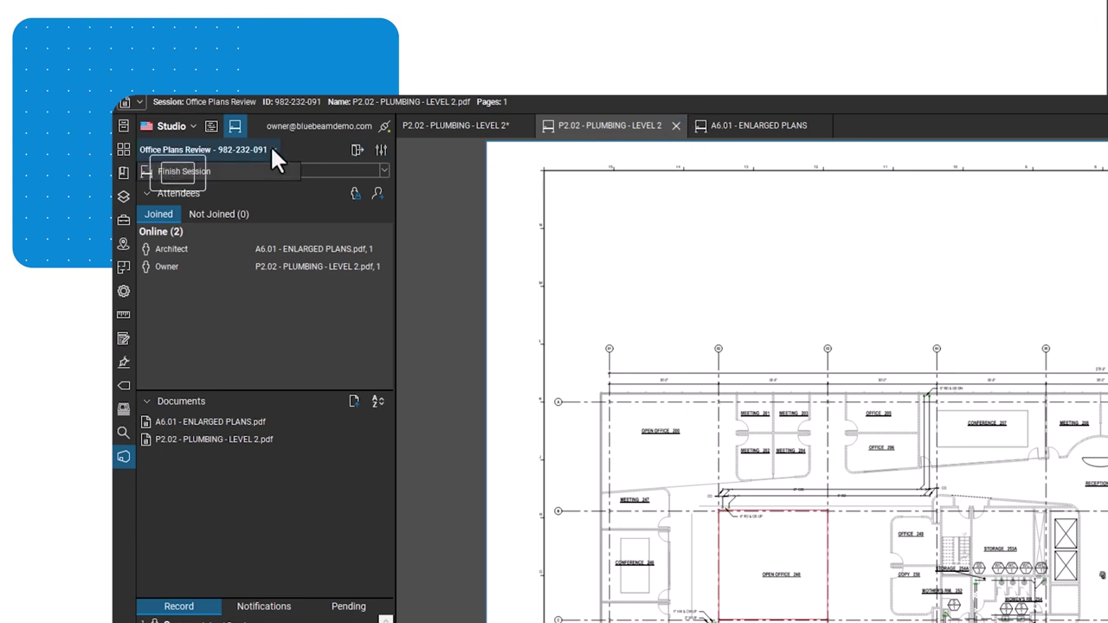
pyautogui.click(251, 171)
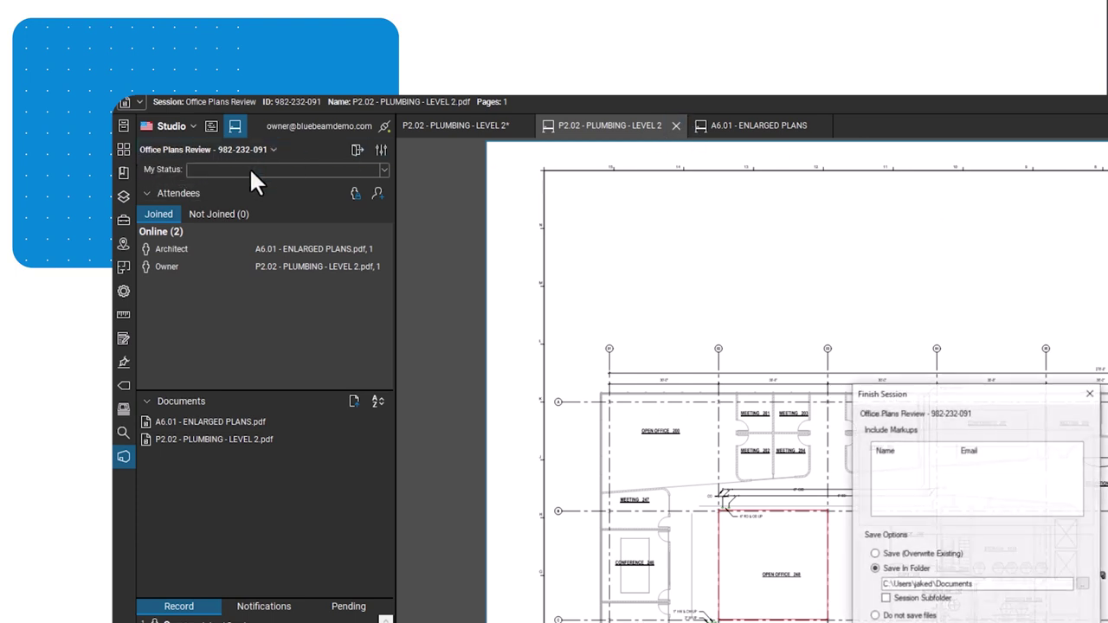